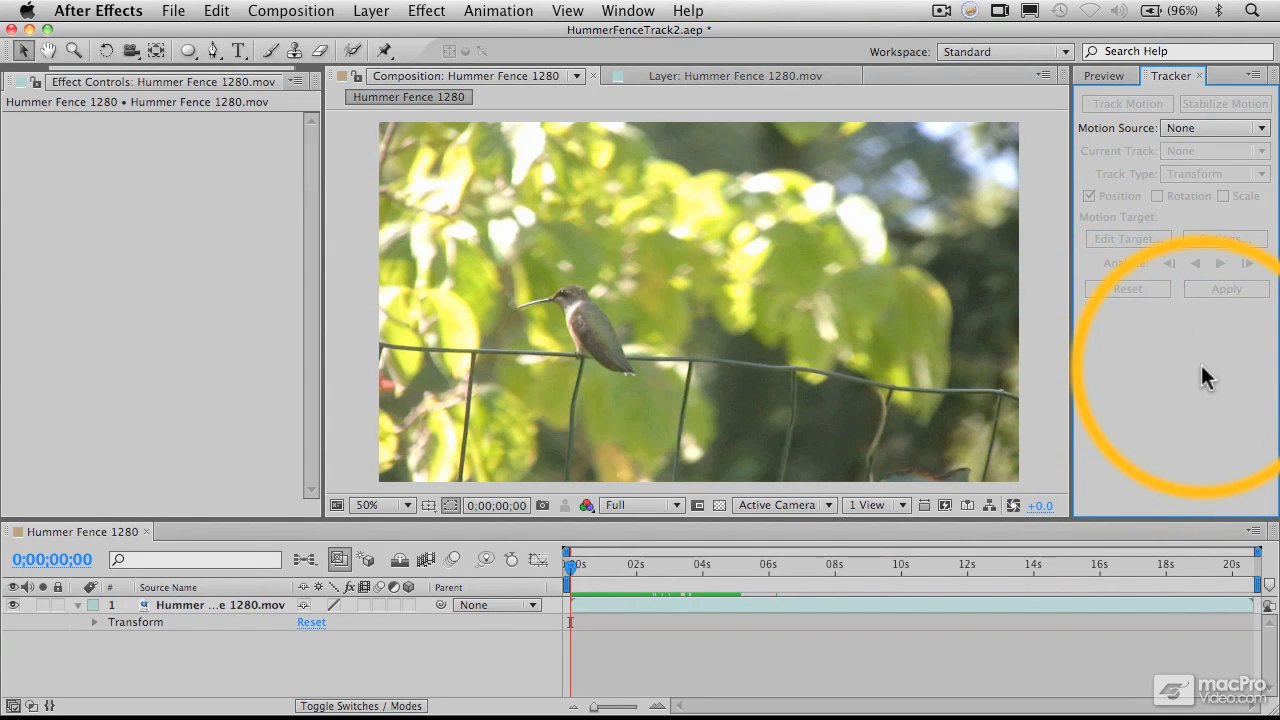
# Step: Browse the panels and workspaces list, then close it without changing anything
pyautogui.click(613, 12)
pyautogui.moveTo(622, 38)
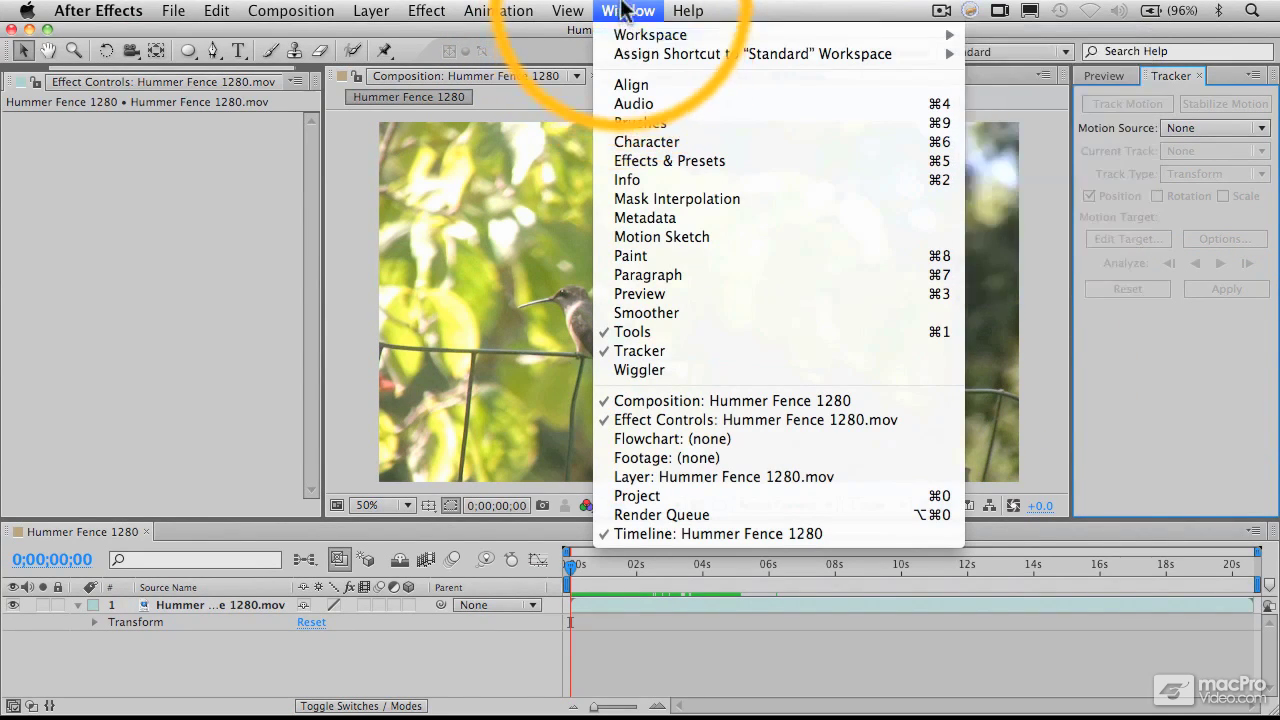
pyautogui.click(625, 11)
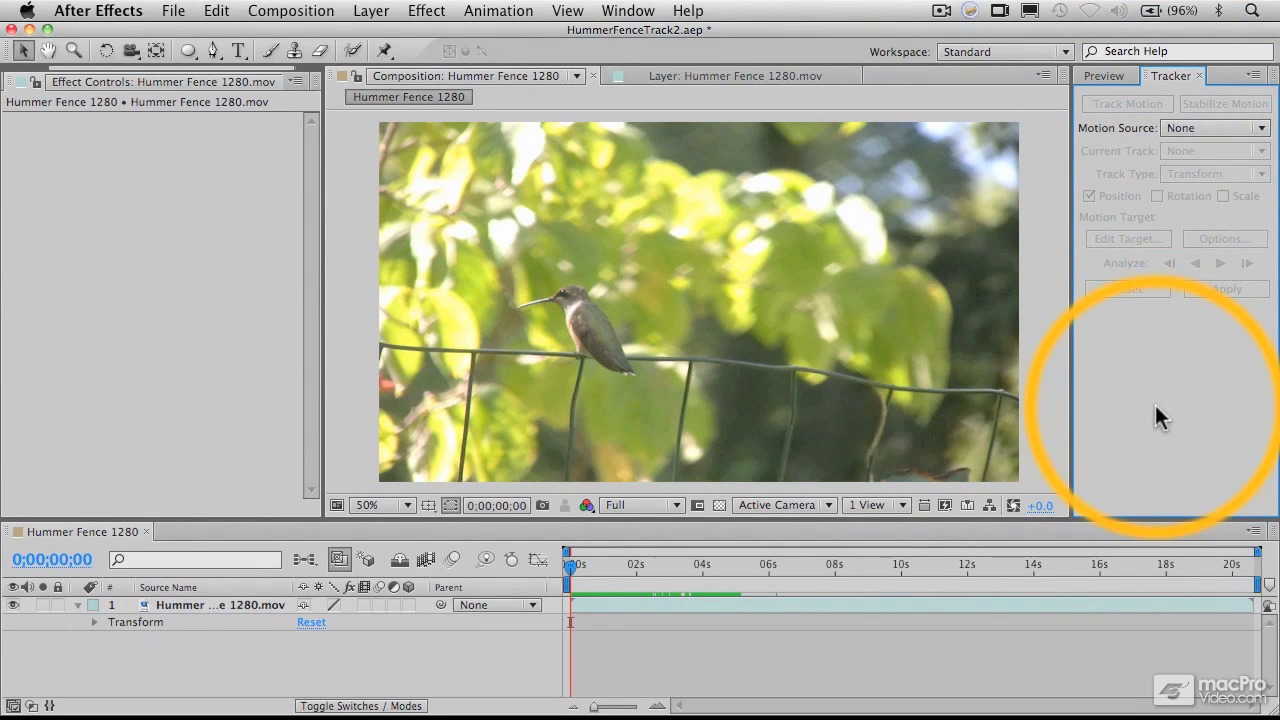
# Step: Apply Animation > Stabilize Motion to the Hummer Fence 1280.mov layer and activate its Layer view
pyautogui.click(174, 603)
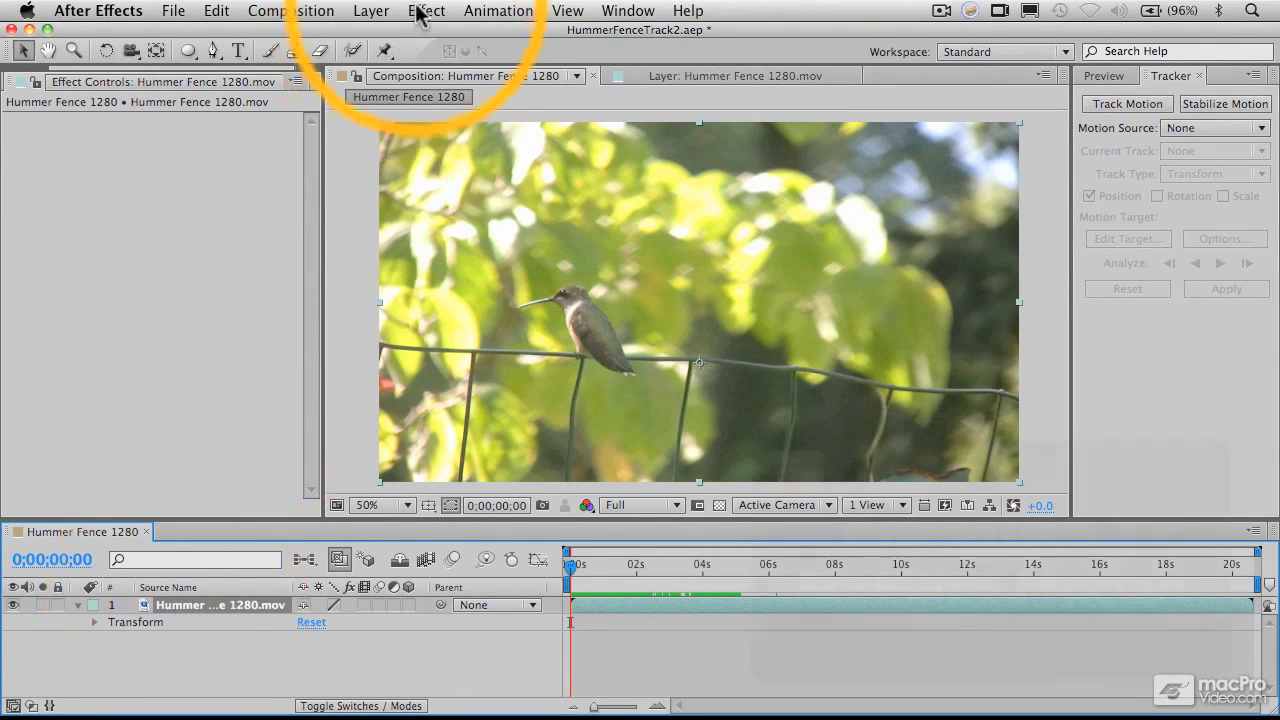
pyautogui.click(497, 11)
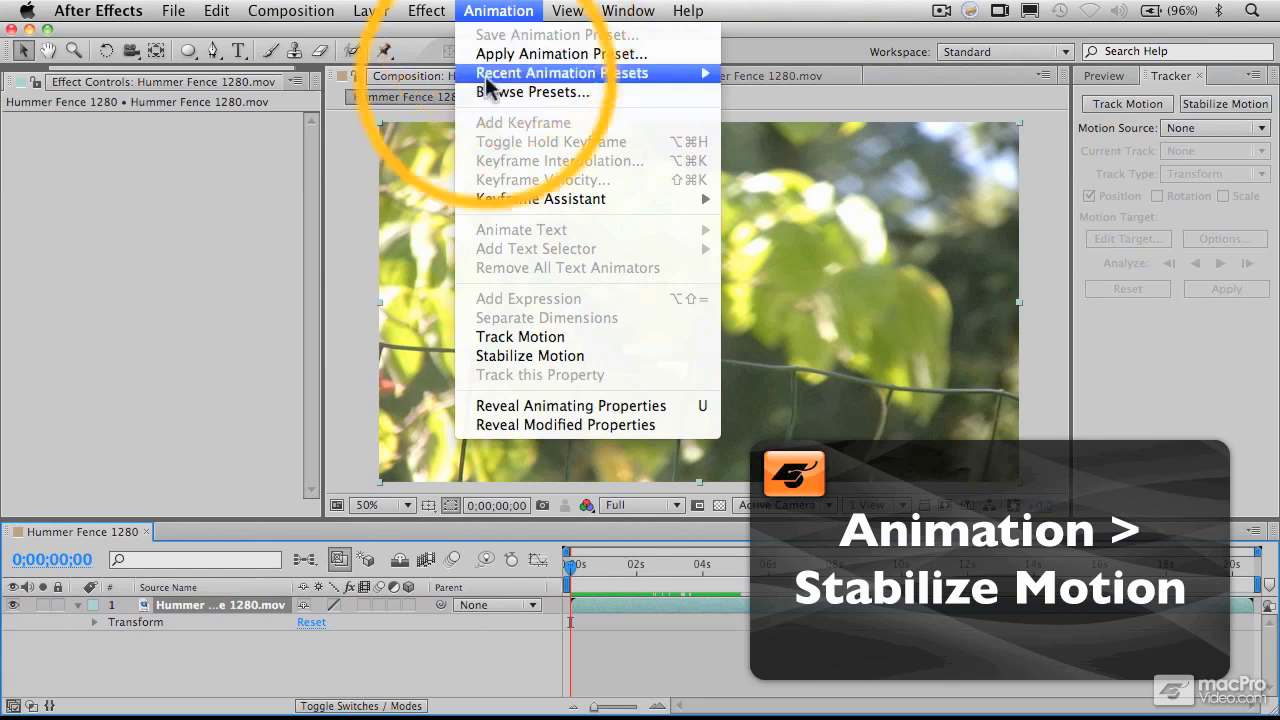
pyautogui.click(507, 360)
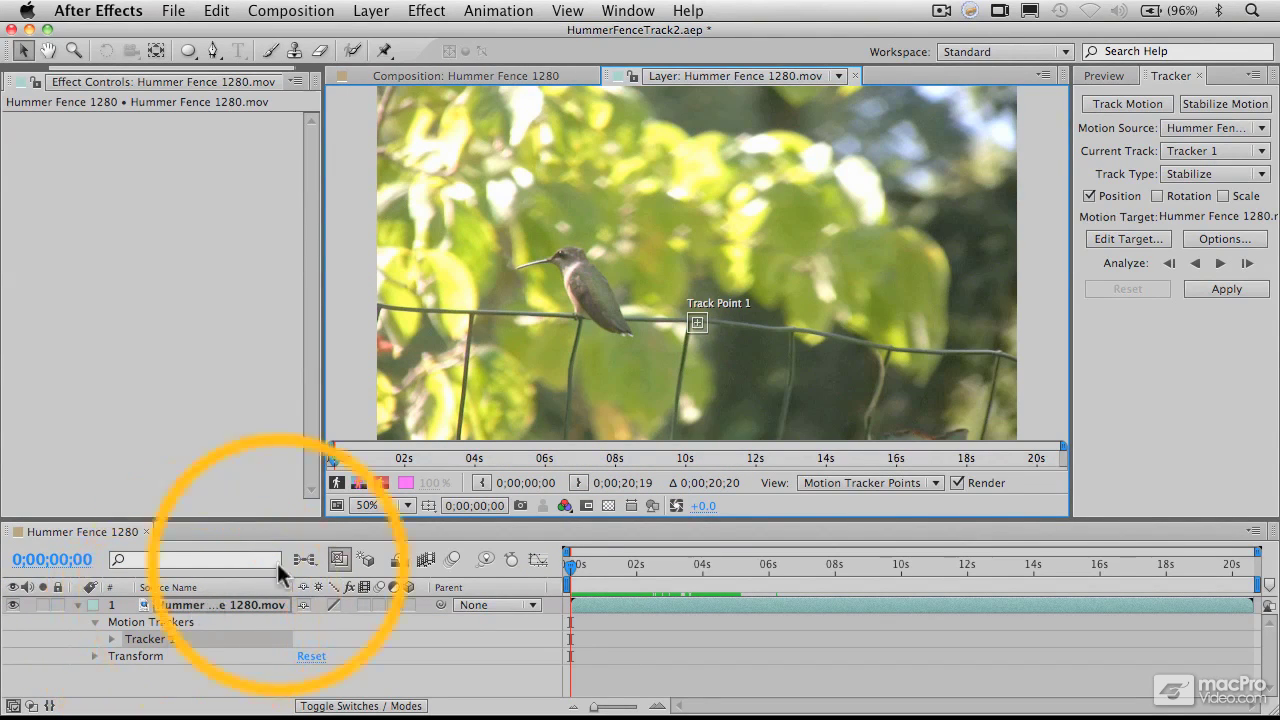
pyautogui.click(713, 331)
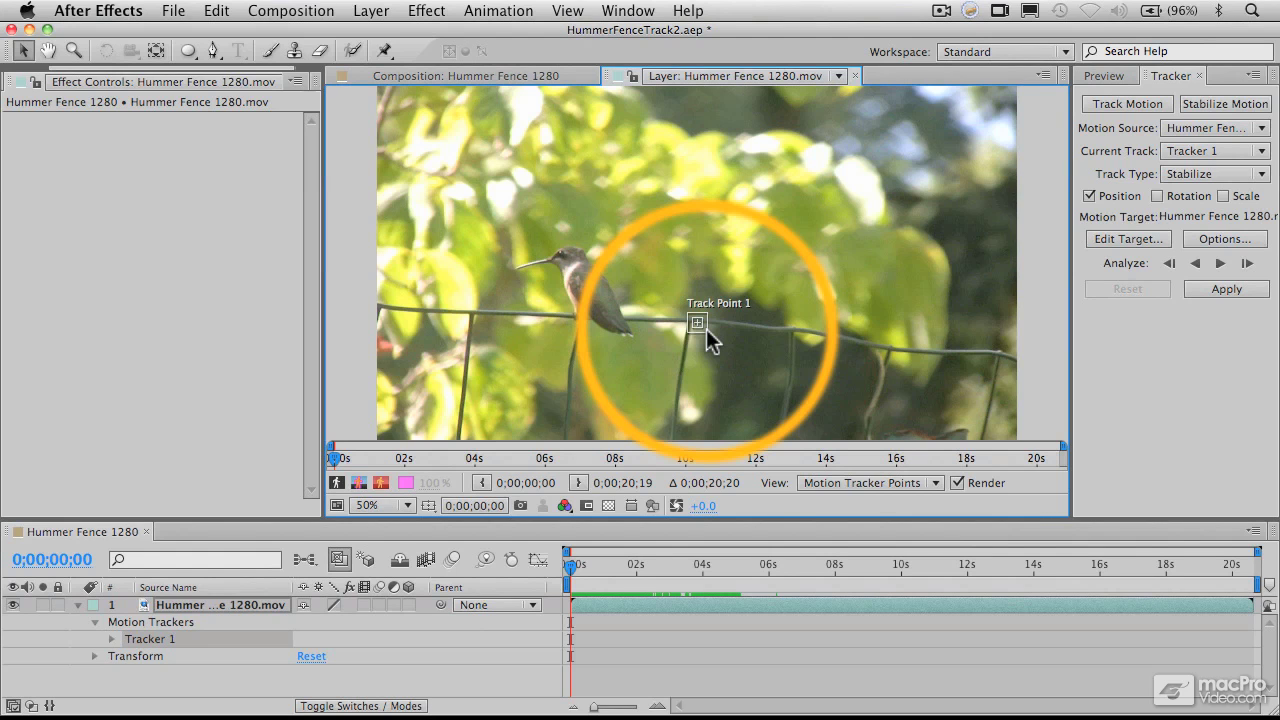
# Step: Zoom the Layer panel to 200% and pan up to the fence wires around Track Point 1
pyautogui.press('.')
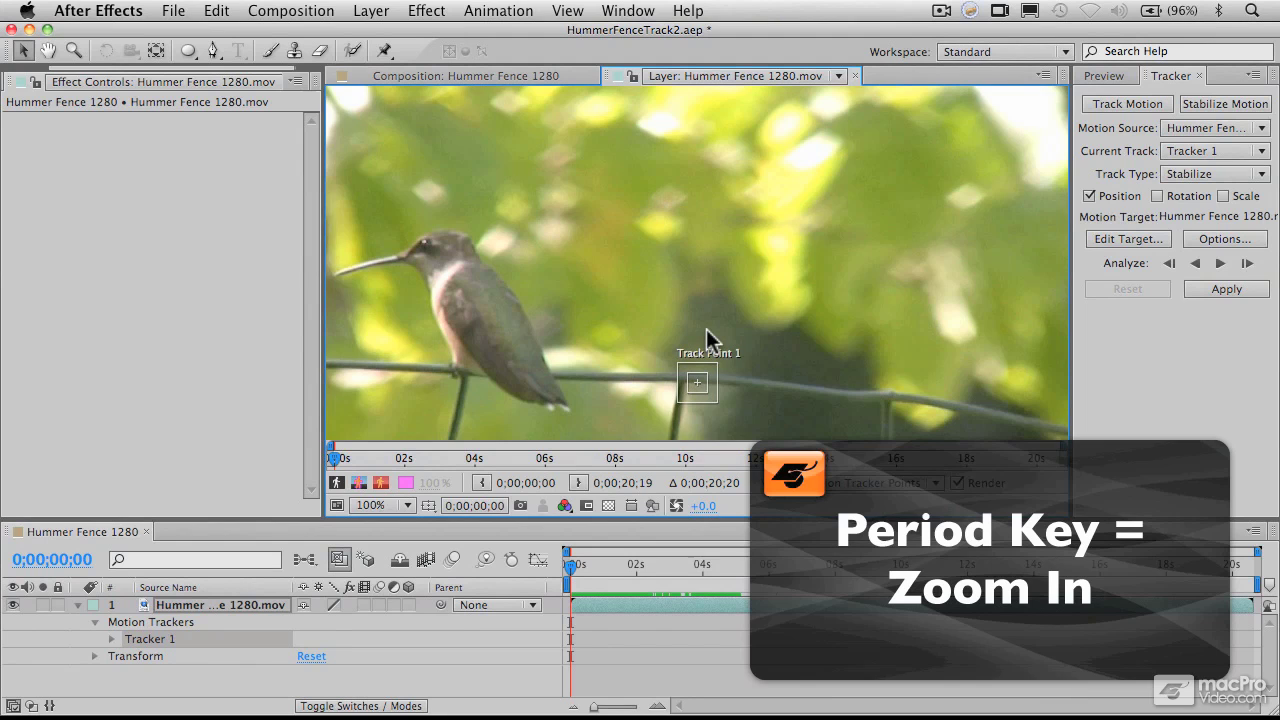
pyautogui.press('.')
pyautogui.press(',')
pyautogui.press(',')
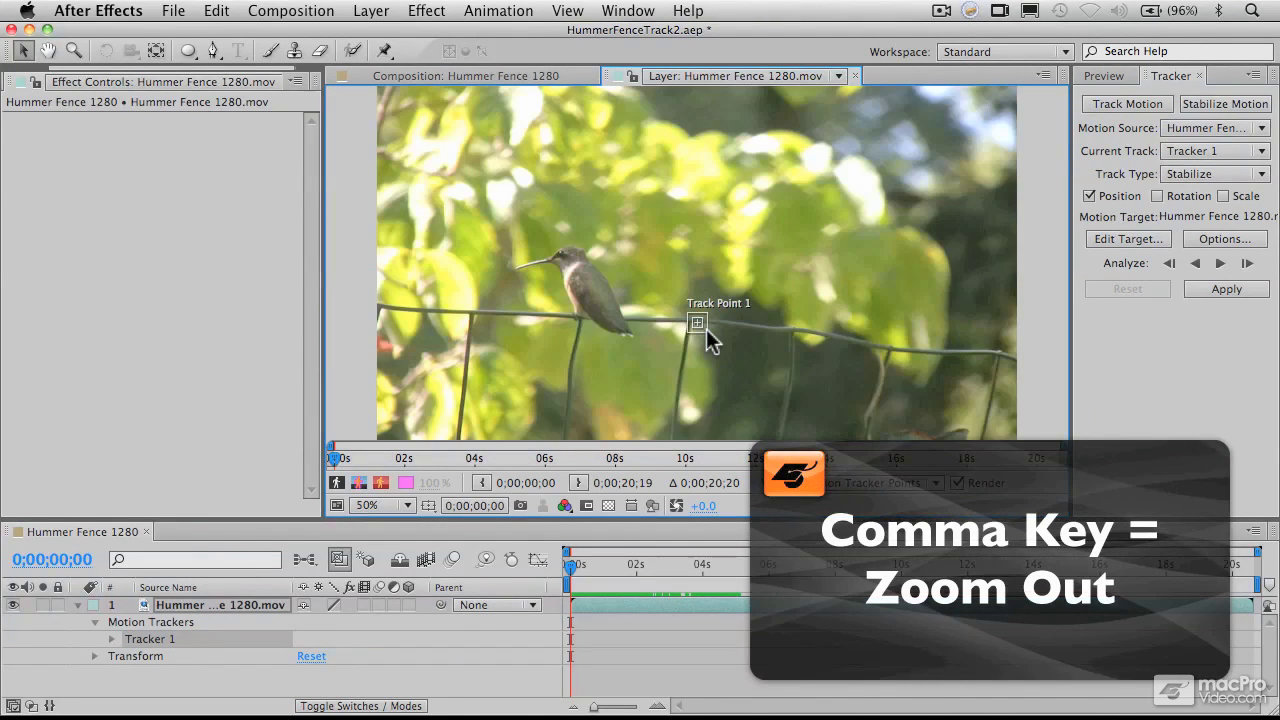
pyautogui.press('.')
pyautogui.press('.')
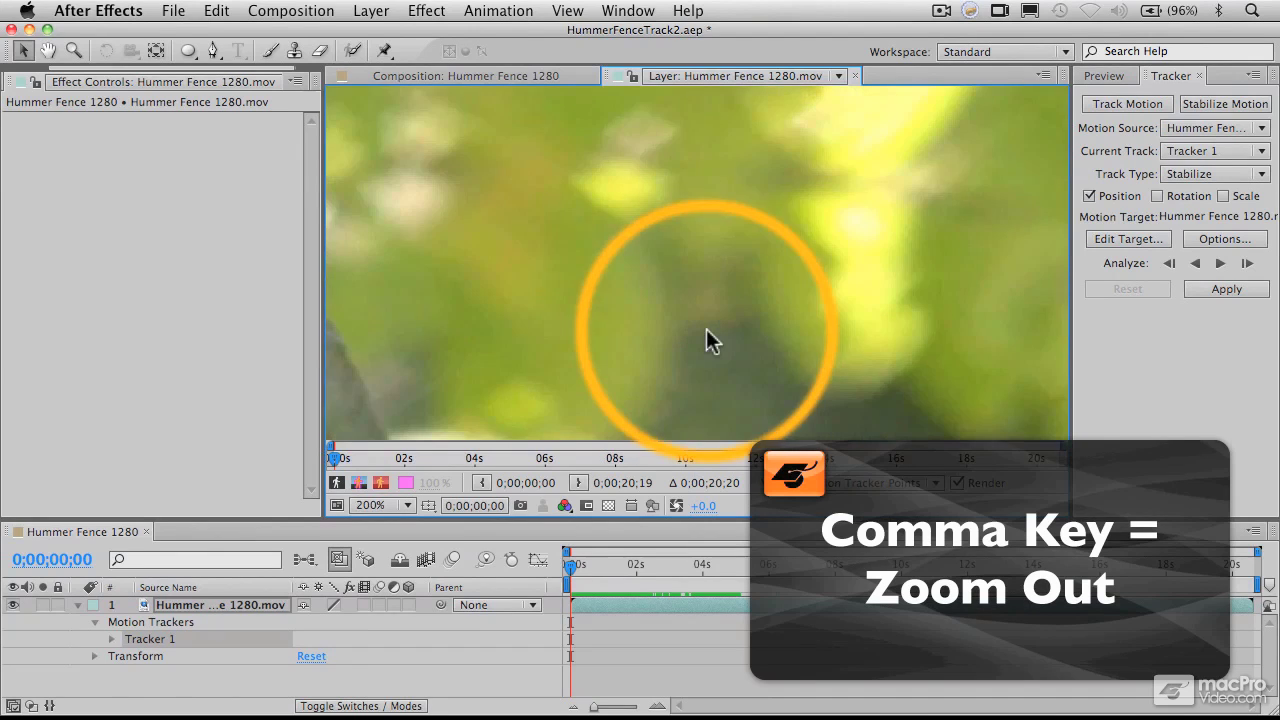
pyautogui.press('space')
pyautogui.moveTo(686, 294); pyautogui.dragTo(663, 105)
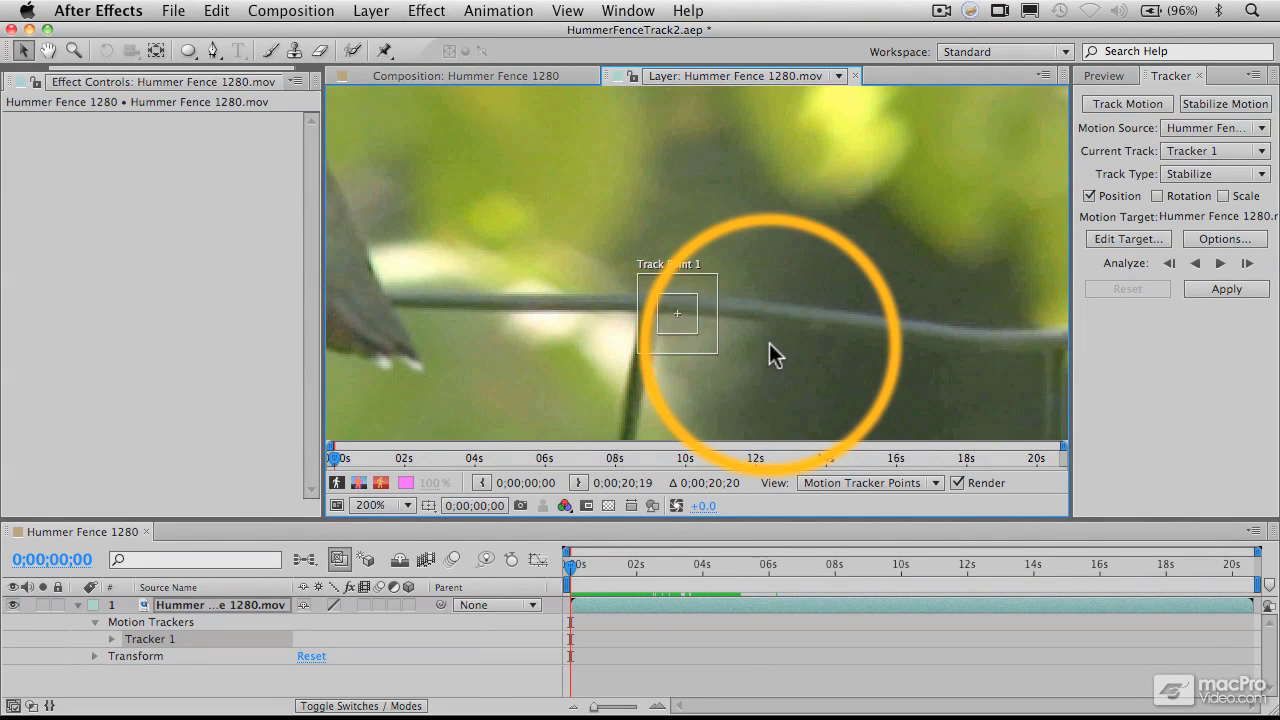
# Step: Zoom back to 50% and drag Track Point 1 onto the T-shaped fence junction left of the hummingbird
pyautogui.press(',')
pyautogui.press(',')
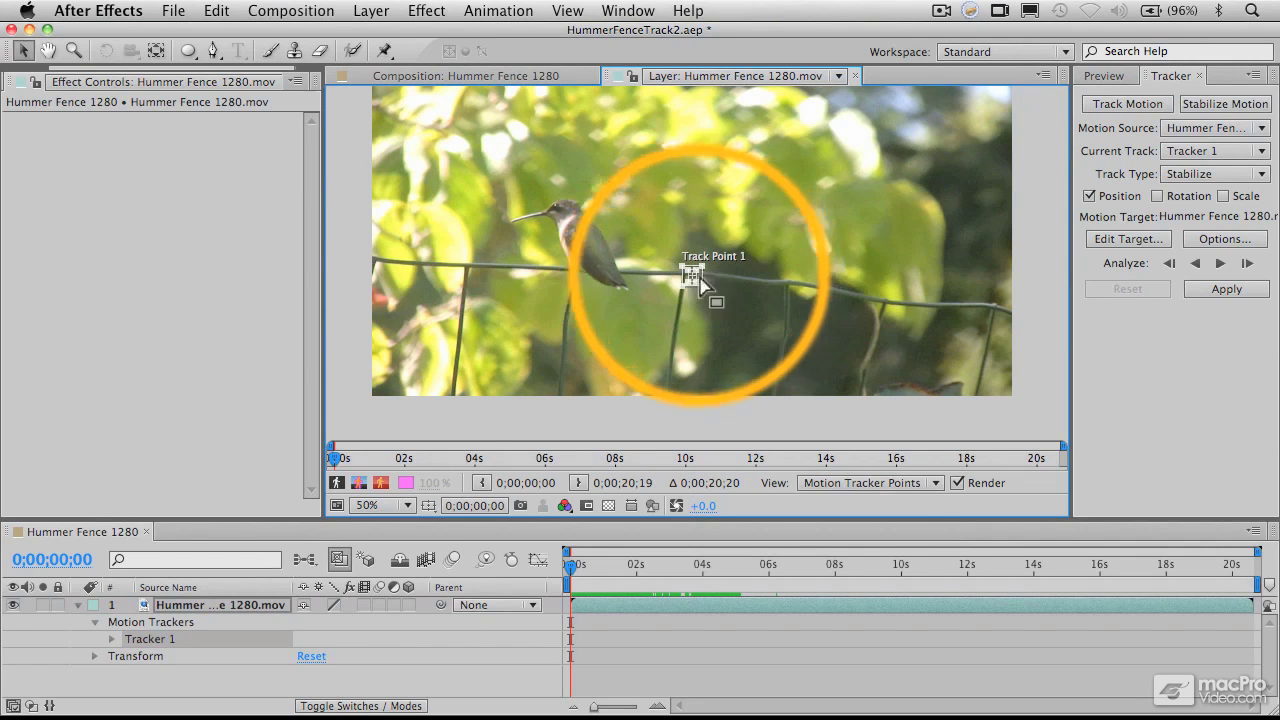
pyautogui.click(702, 282)
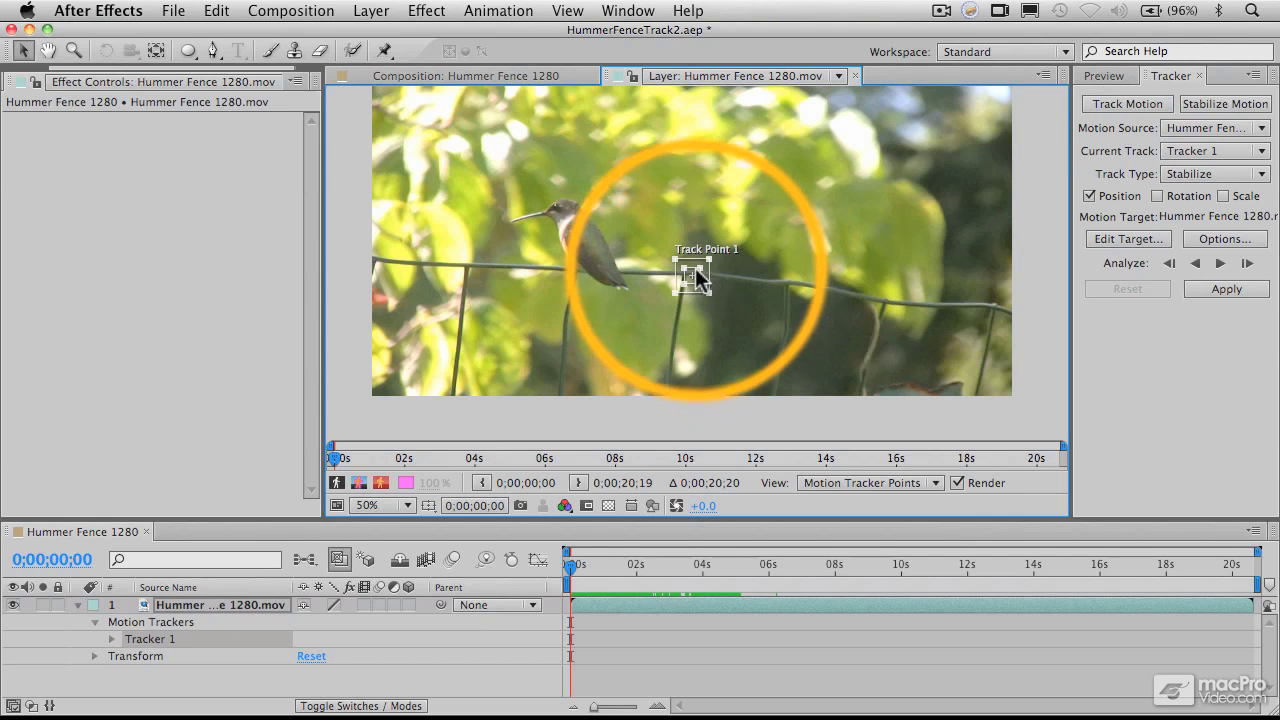
pyautogui.moveTo(697, 270); pyautogui.dragTo(470, 263)
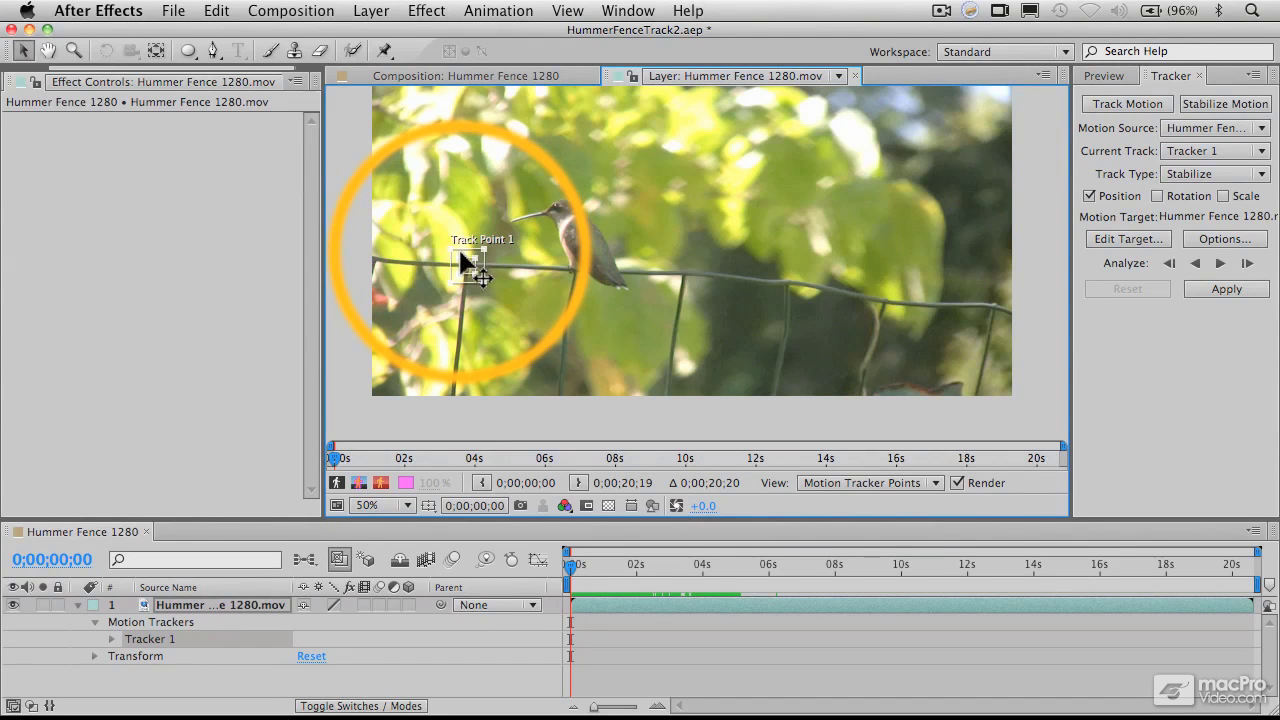
pyautogui.moveTo(460, 251)
pyautogui.mouseDown()
pyautogui.moveTo(476, 262)
pyautogui.moveTo(460, 256)
pyautogui.mouseUp()
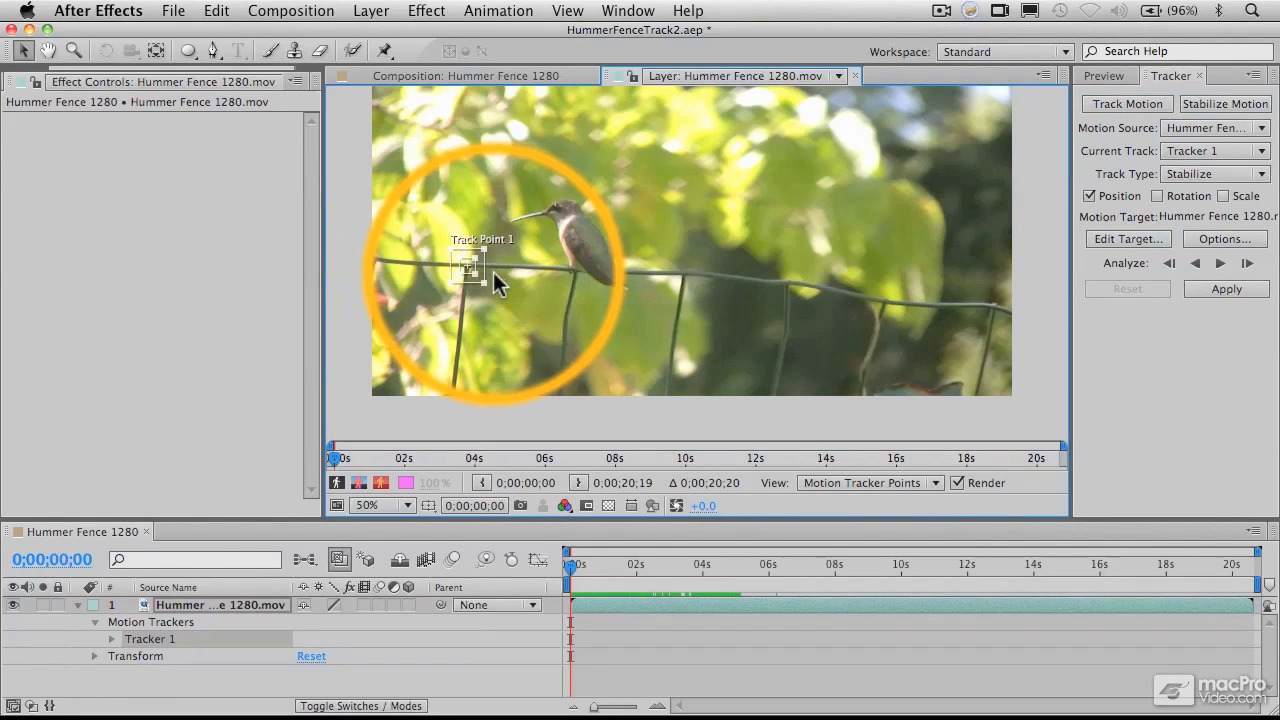
pyautogui.click(1254, 78)
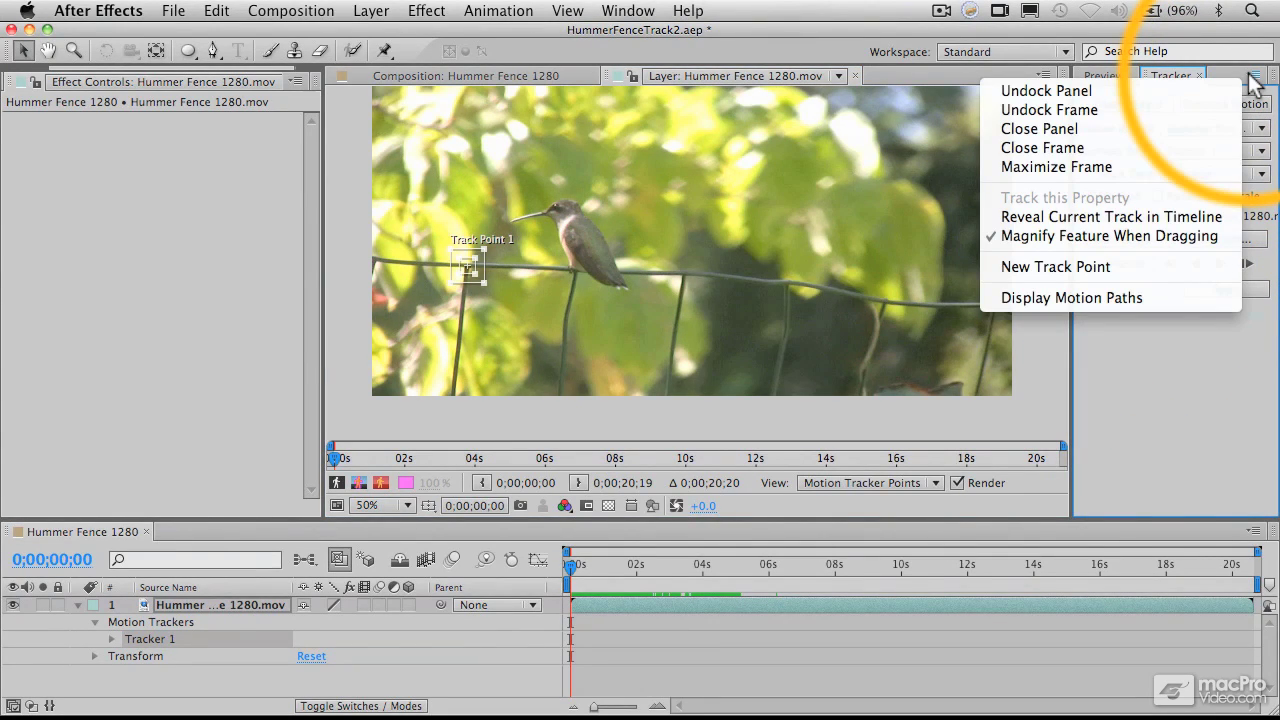
pyautogui.click(1159, 236)
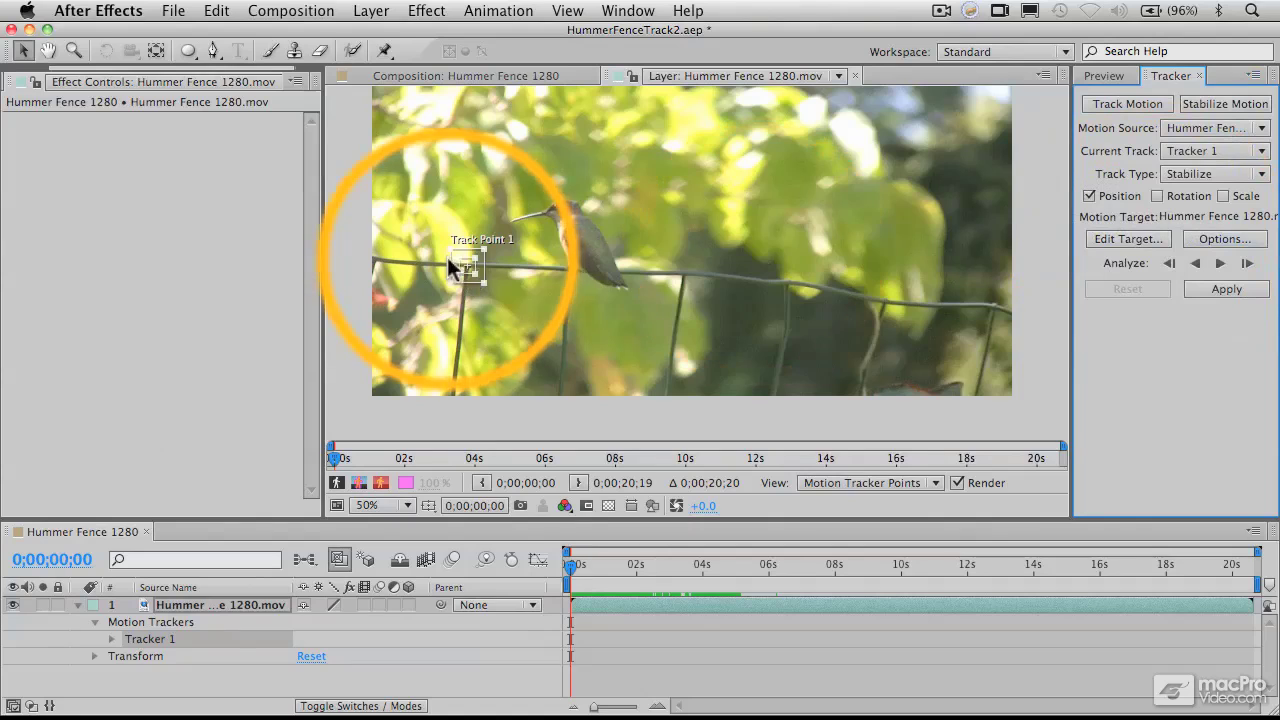
pyautogui.moveTo(466, 263); pyautogui.dragTo(466, 266)
pyautogui.click(733, 200)
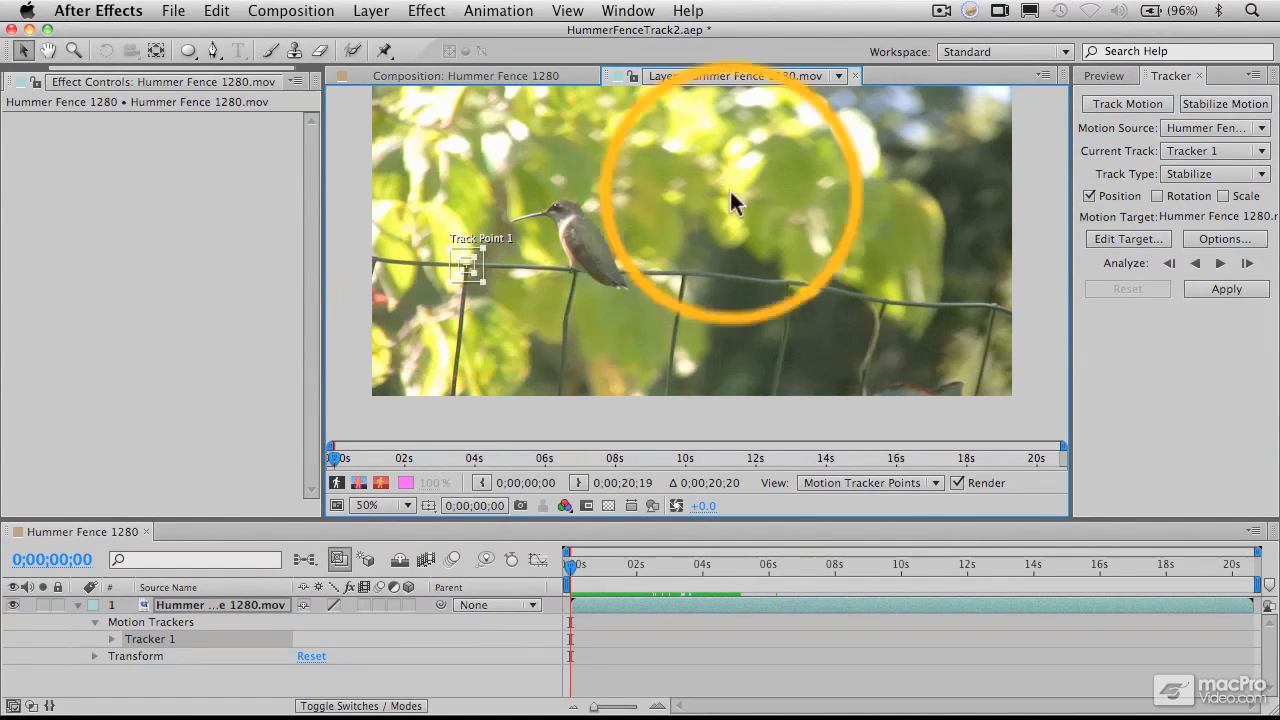
pyautogui.click(1254, 76)
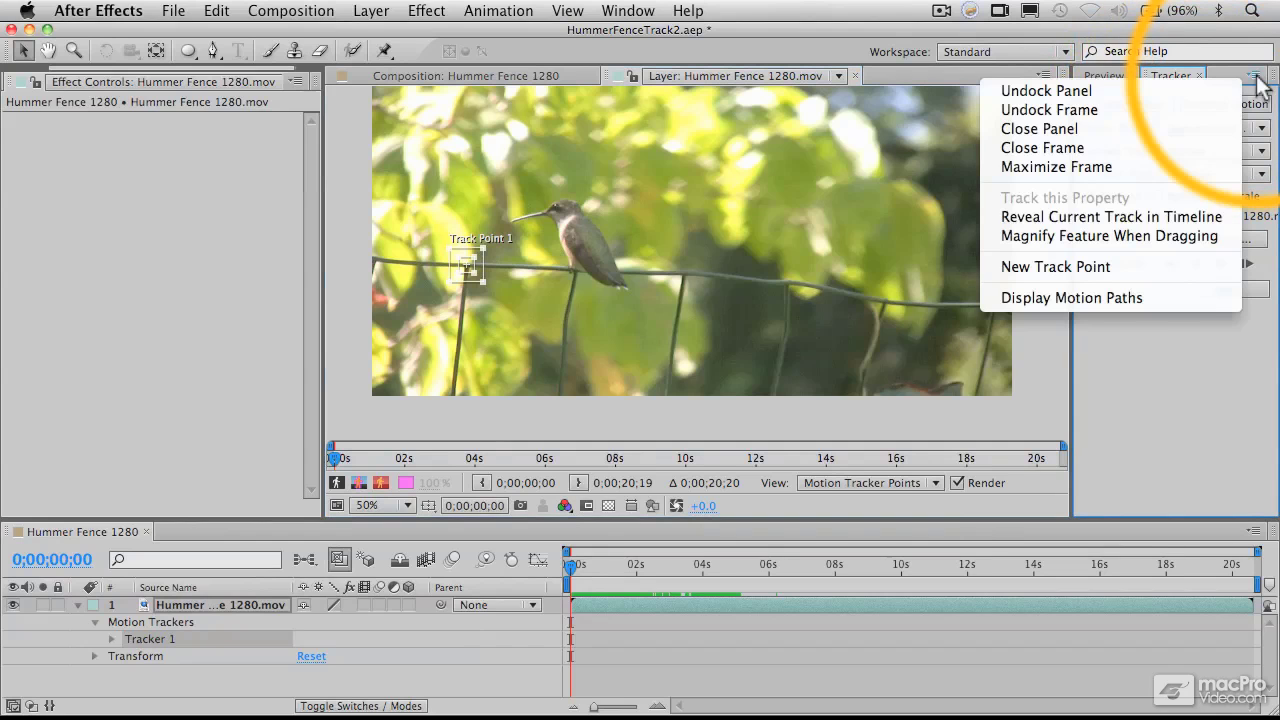
pyautogui.click(1147, 237)
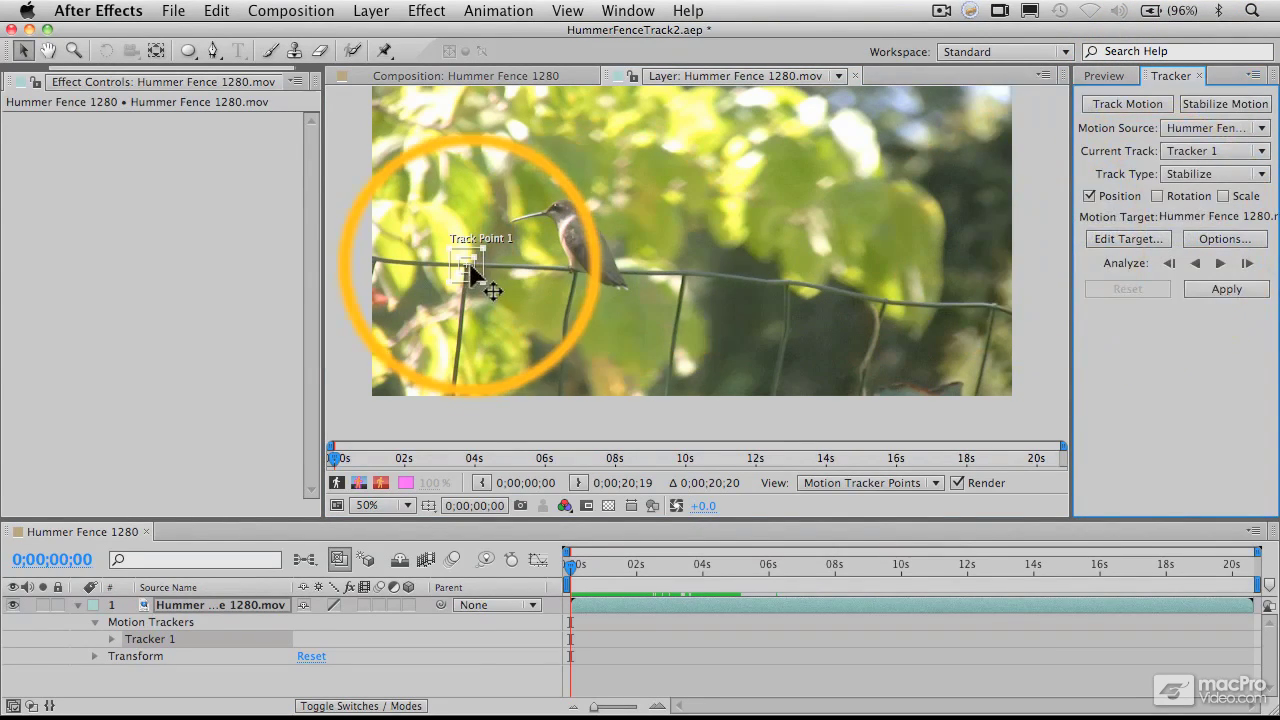
pyautogui.moveTo(470, 266); pyautogui.dragTo(470, 269)
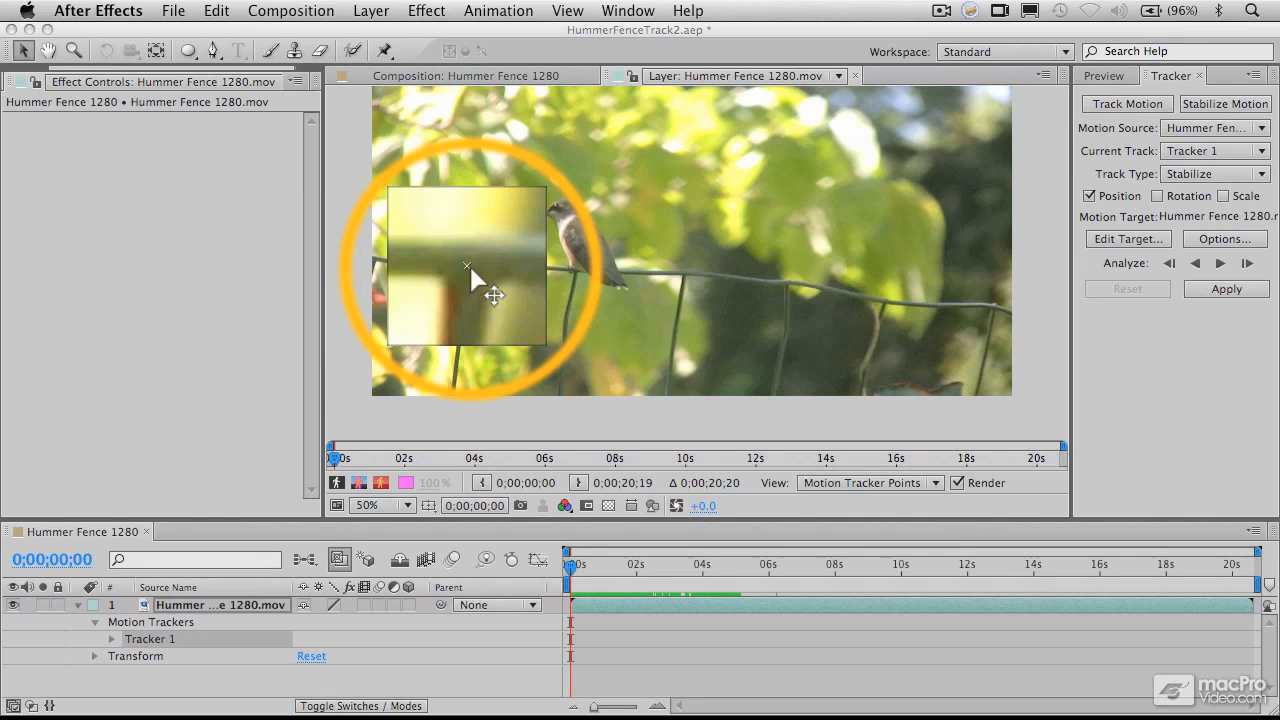
pyautogui.moveTo(470, 270); pyautogui.dragTo(470, 270)
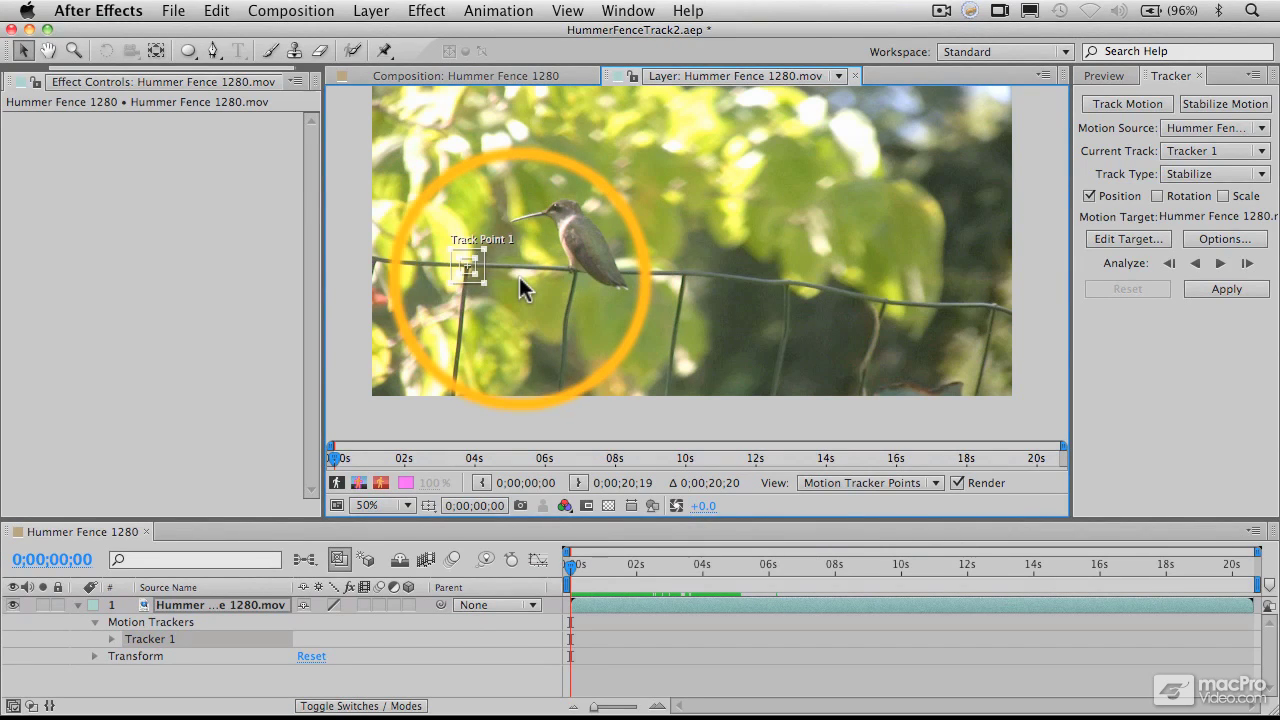
# Step: Zoom the Layer panel to 100%, centred on Track Point 1 at the fence junction
pyautogui.press('.')
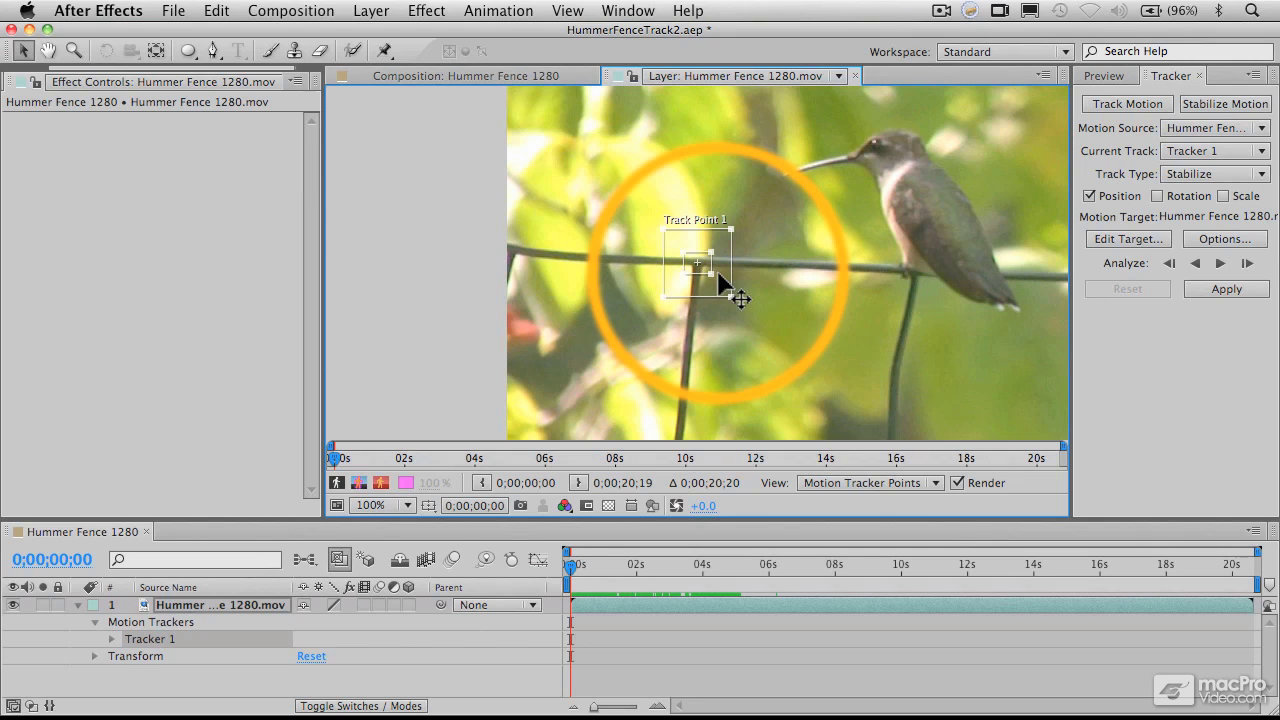
pyautogui.click(1224, 239)
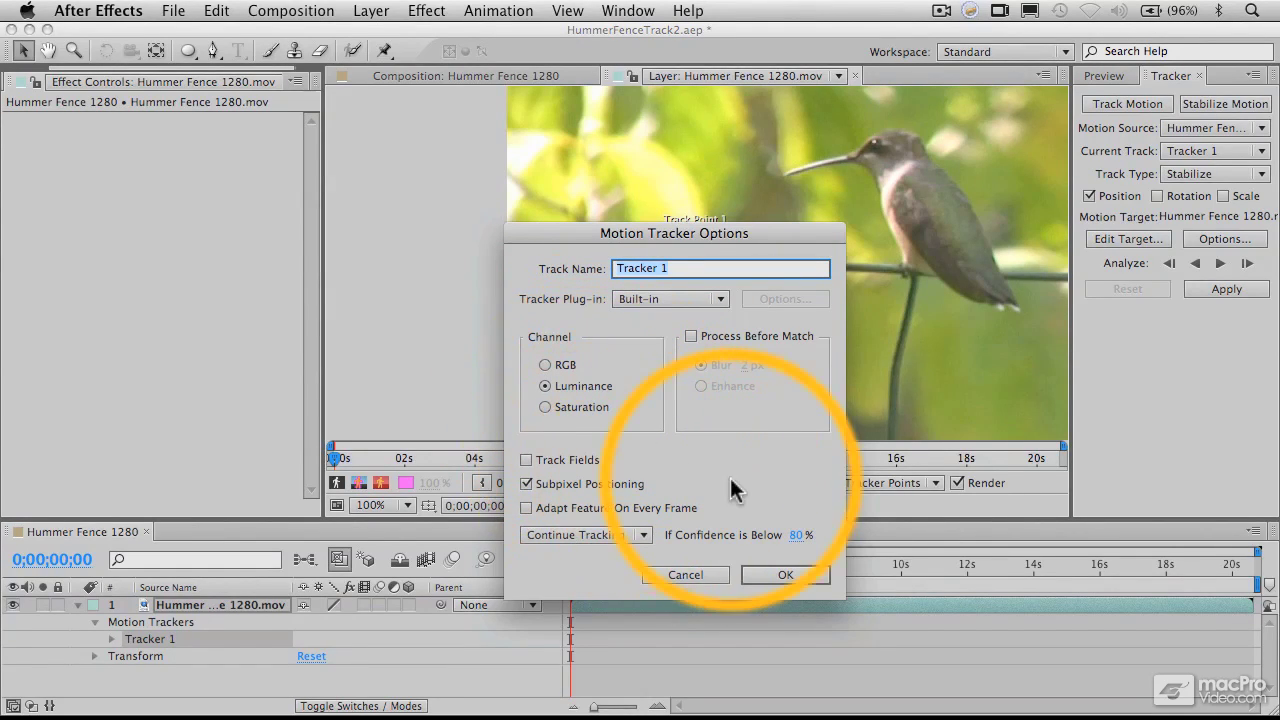
pyautogui.click(782, 575)
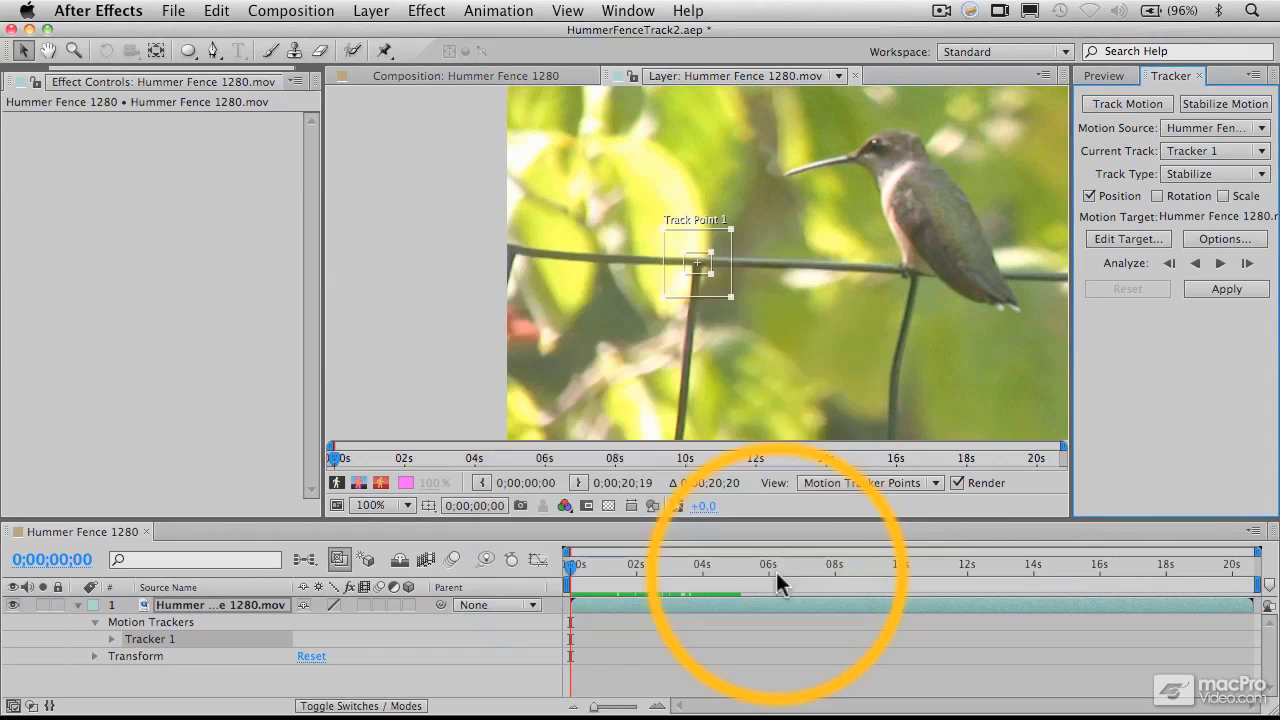